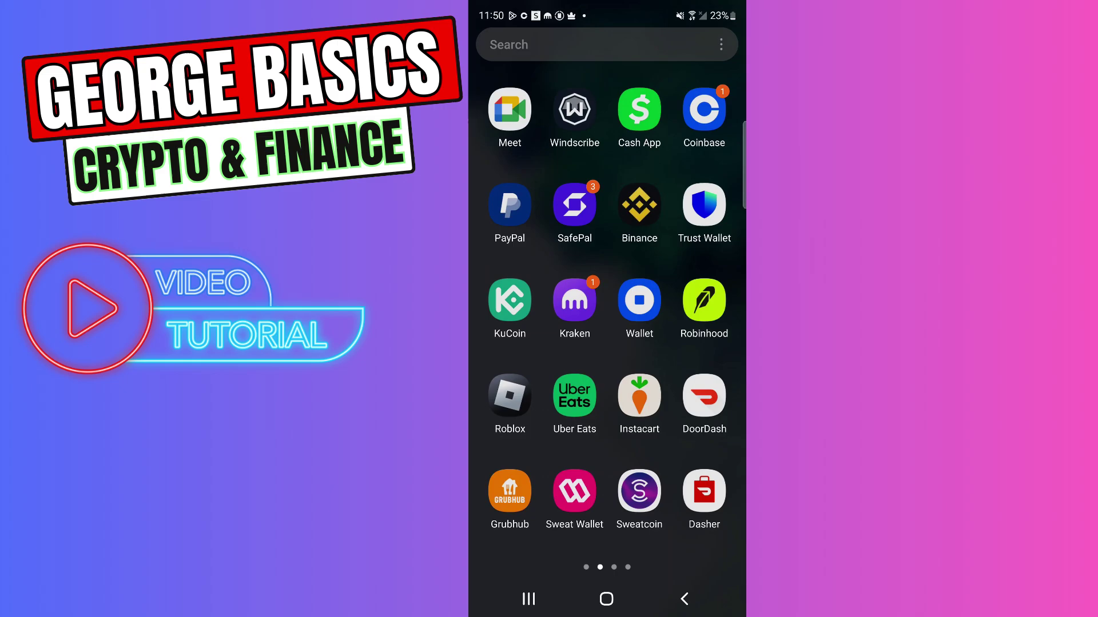
- Launch Kraken and open the Solana (SOL) coin page
left_click(574, 300)
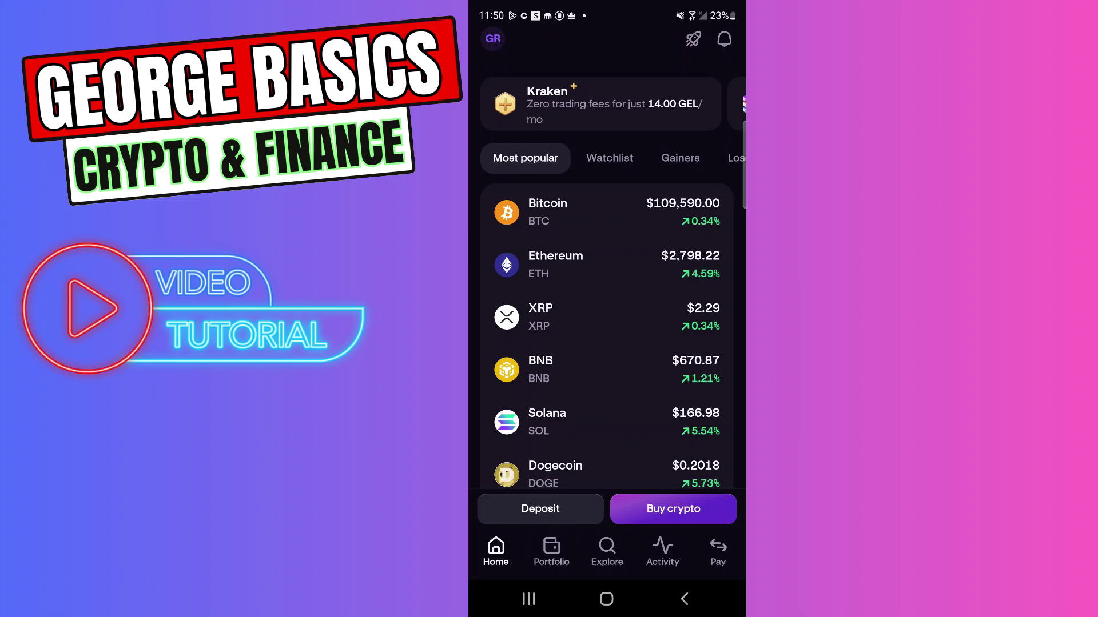
left_click_drag(598, 408, 615, 328)
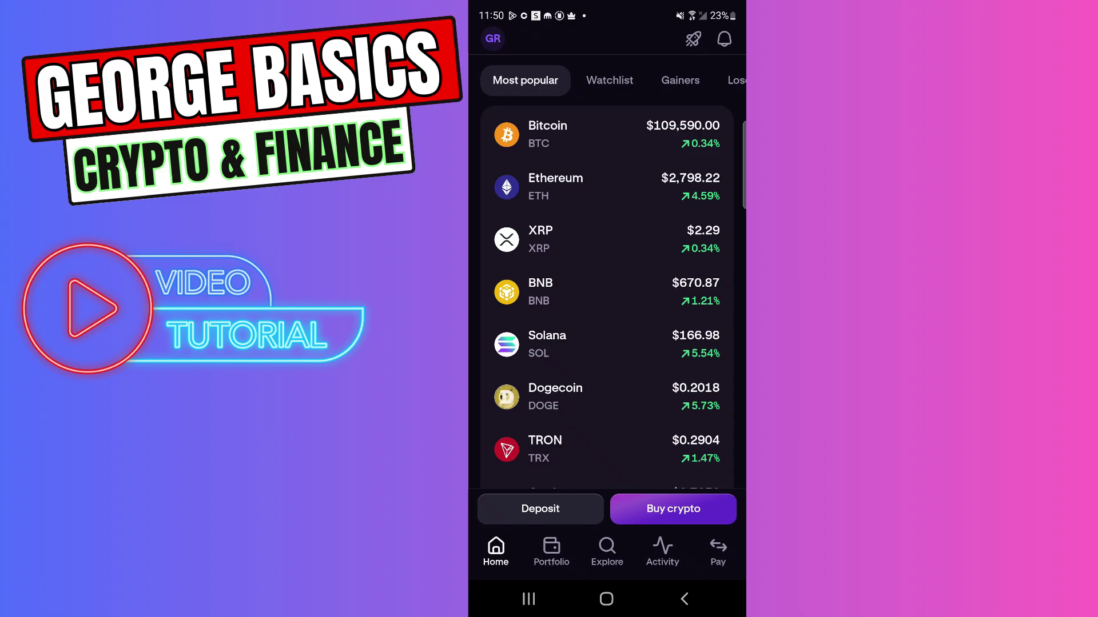
left_click(574, 351)
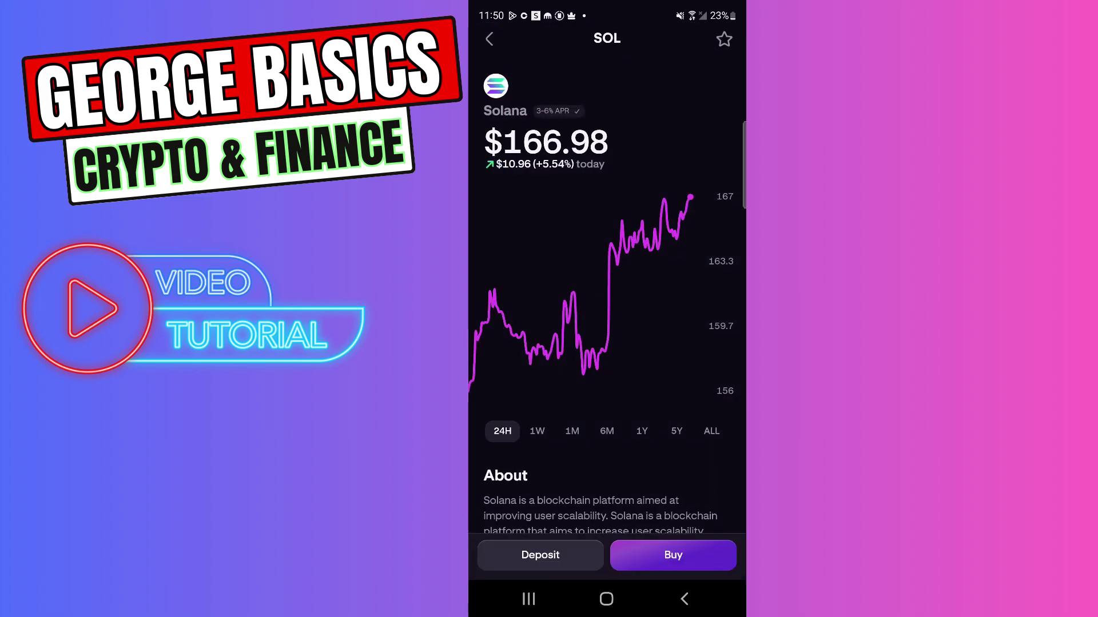
- Bring up Kraken's Deposit SOL instructions from the Solana page
left_click(541, 555)
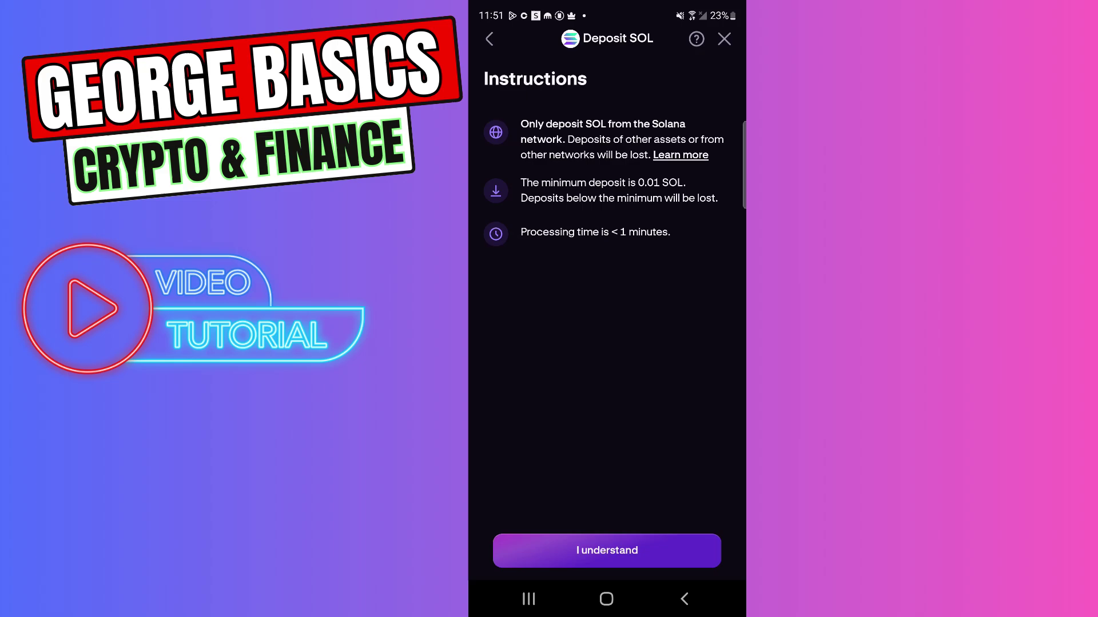
- Switch from Kraken to Coinbase and show the Top assets prices list
left_click(606, 598)
left_click_drag(606, 471, 606, 215)
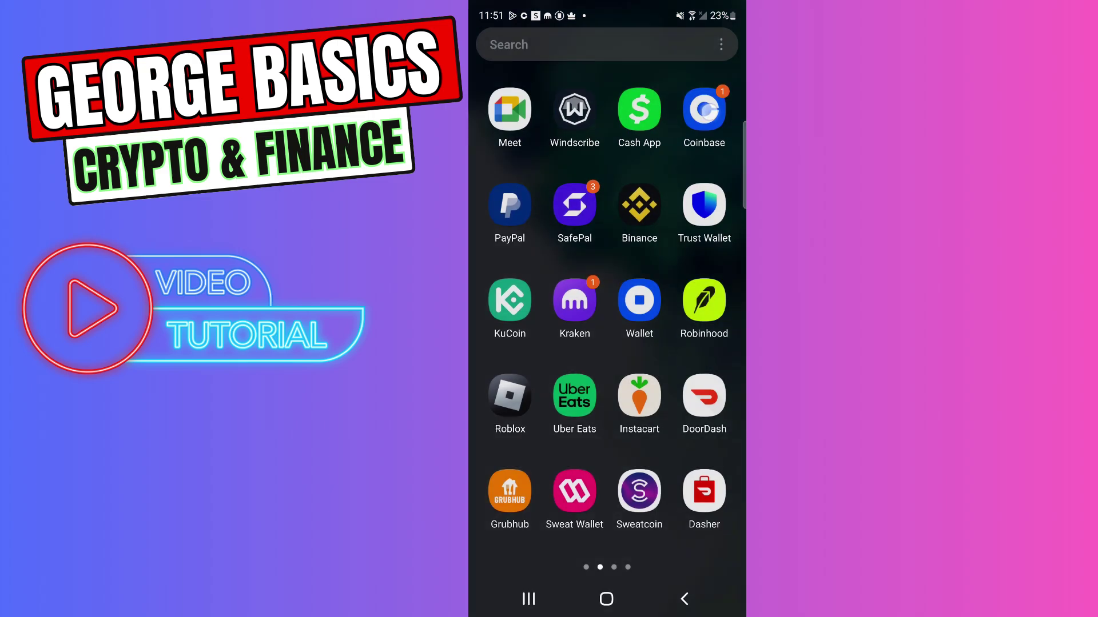
left_click(704, 108)
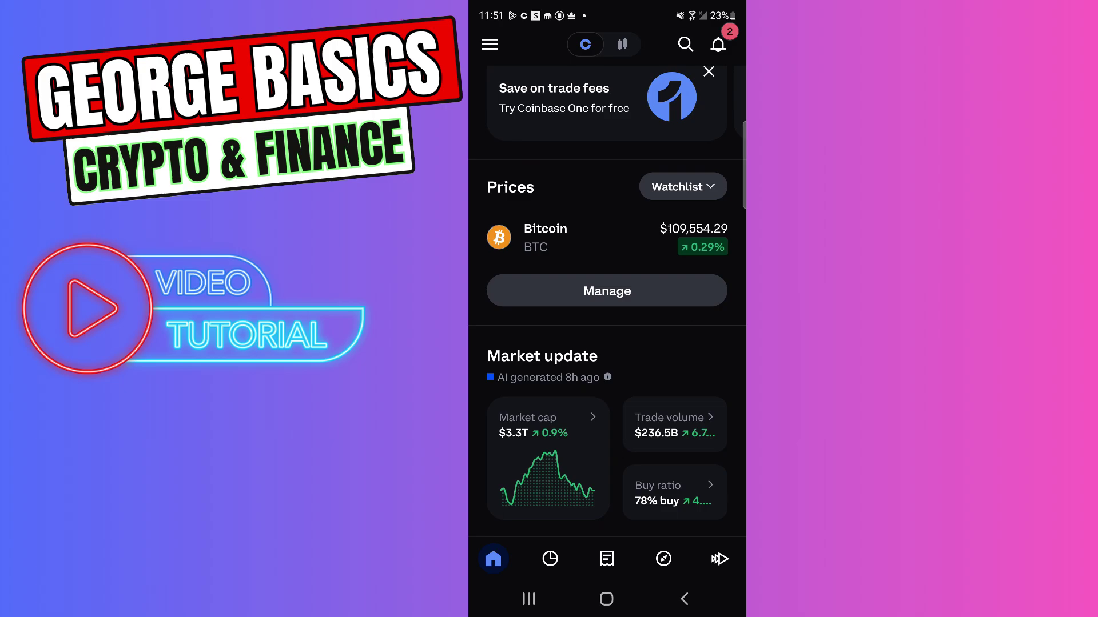
left_click(510, 188)
left_click(609, 86)
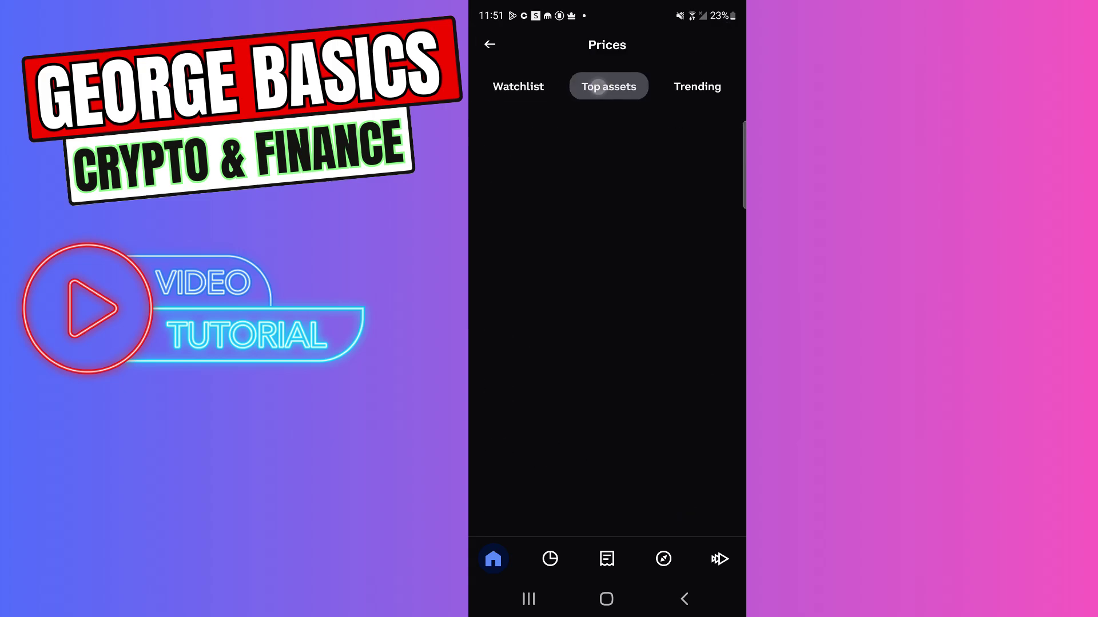
left_click_drag(672, 480, 671, 386)
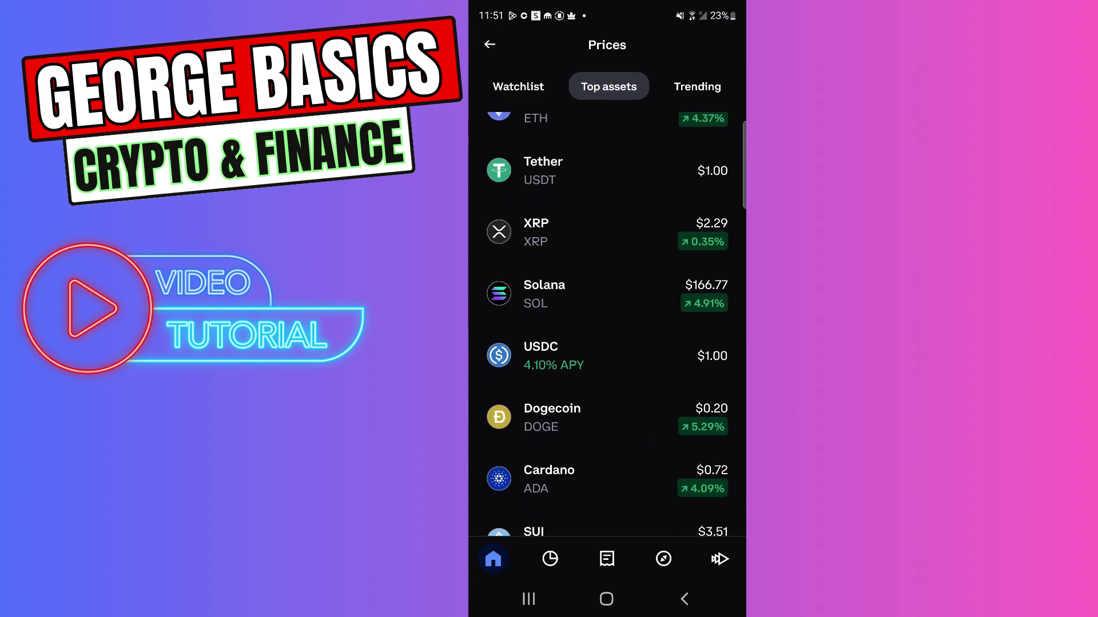
- Open Solana in Coinbase and choose Send from its Transfer options
left_click(596, 292)
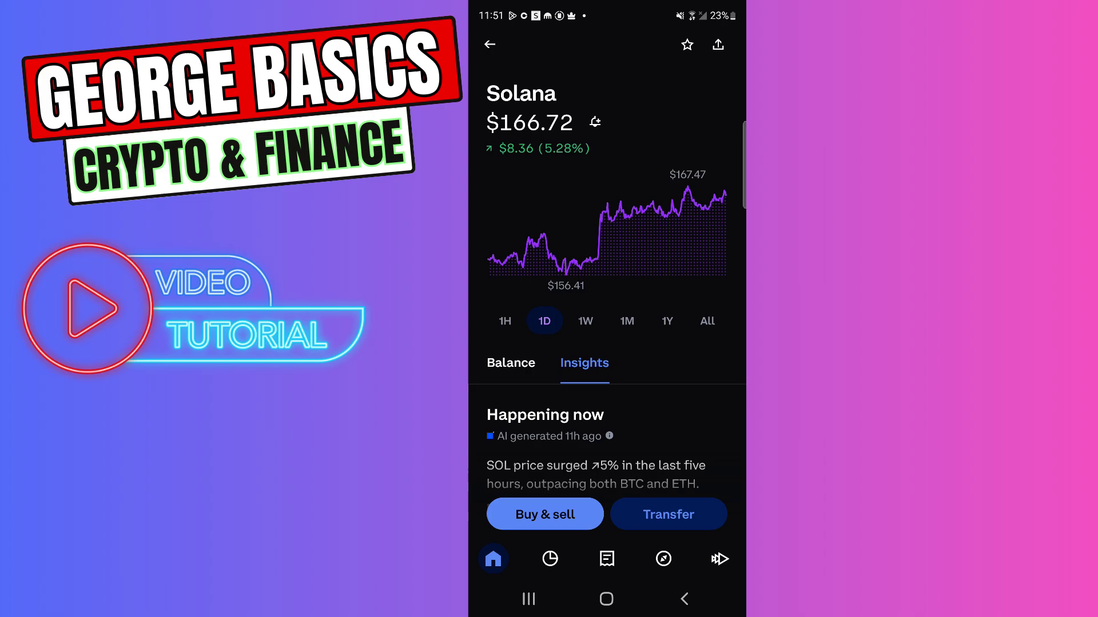
left_click(669, 514)
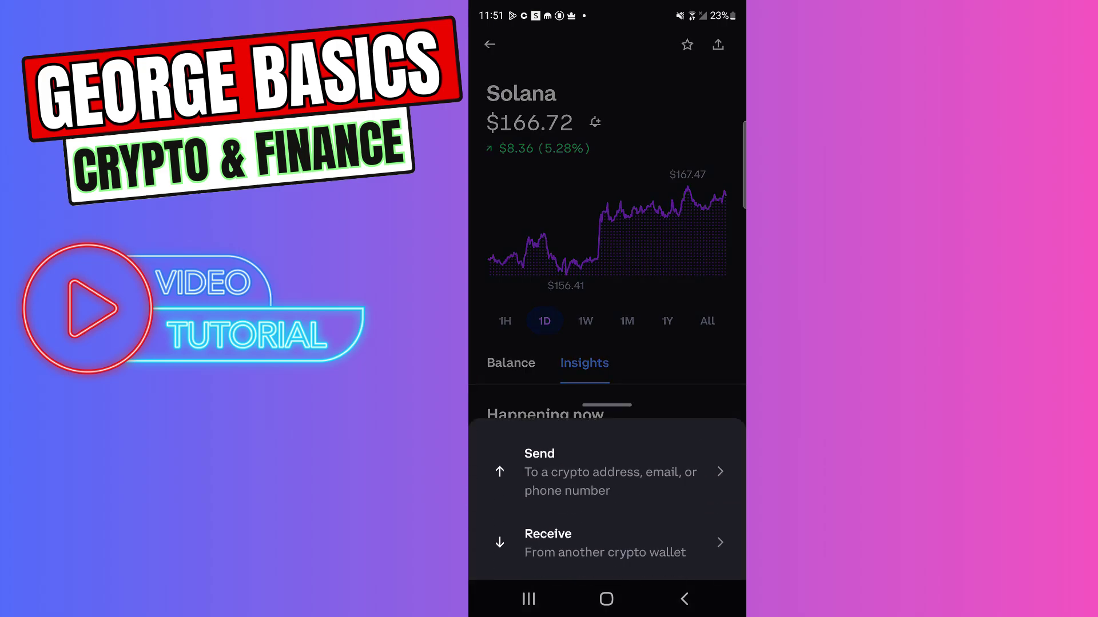
left_click(647, 470)
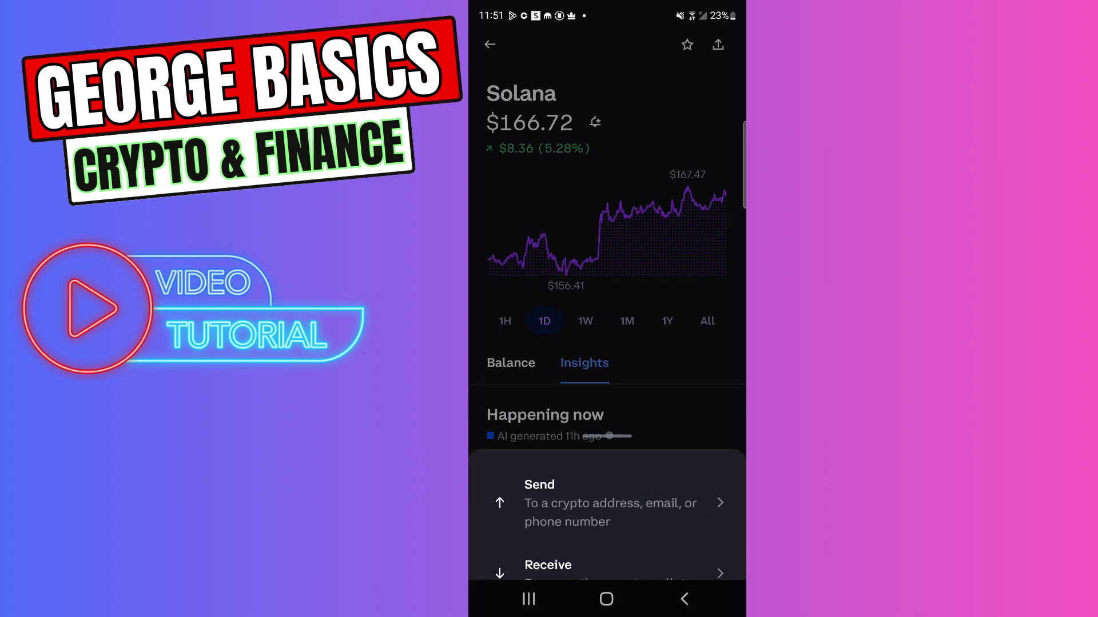